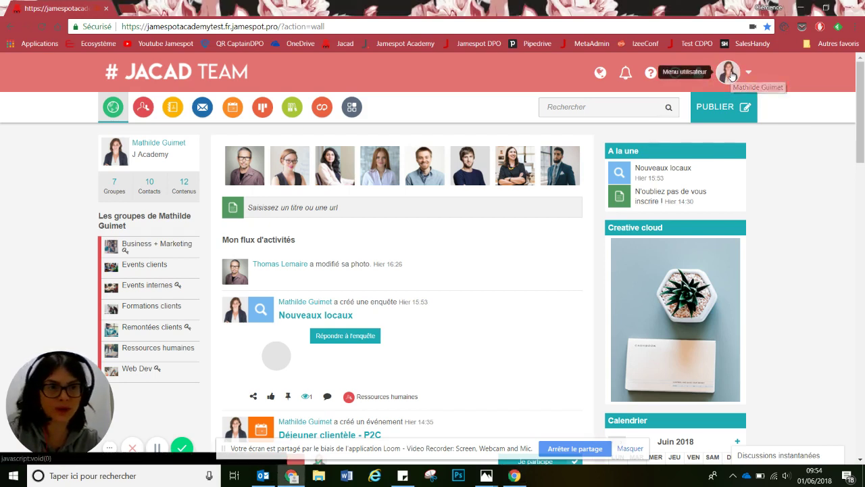
Open the user profiles in the platform administration and view the groups and involvement levels of Equipe business.
{"action": "left_click", "coordinate": [729, 73]}
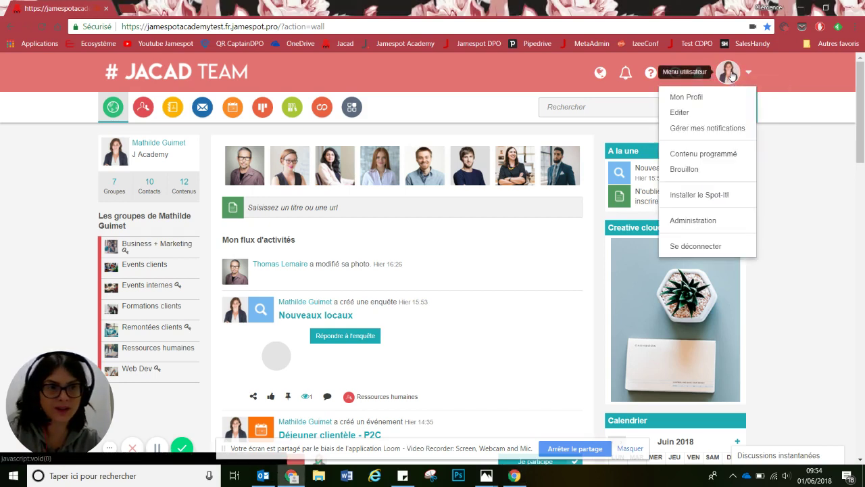
{"action": "left_click", "coordinate": [677, 221]}
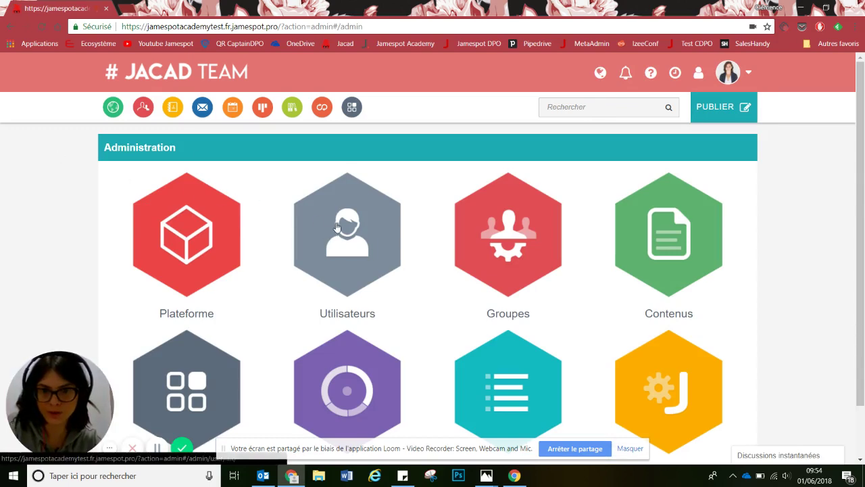
{"action": "left_click", "coordinate": [336, 227]}
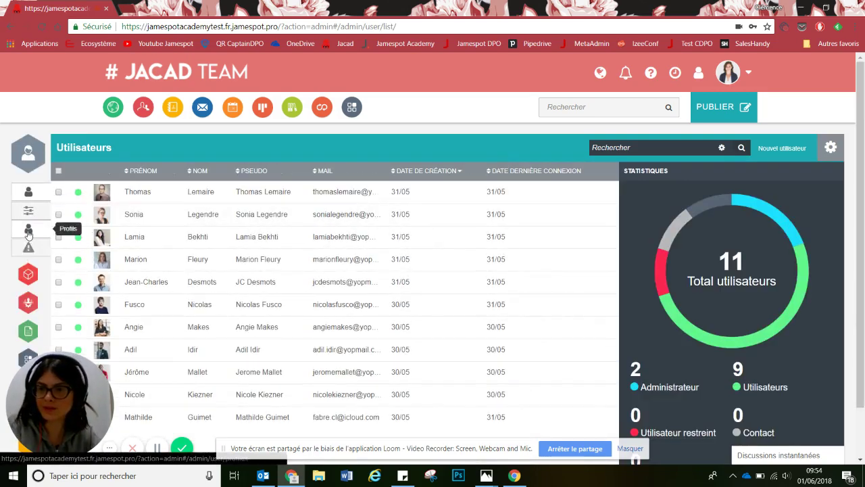
{"action": "left_click", "coordinate": [28, 231]}
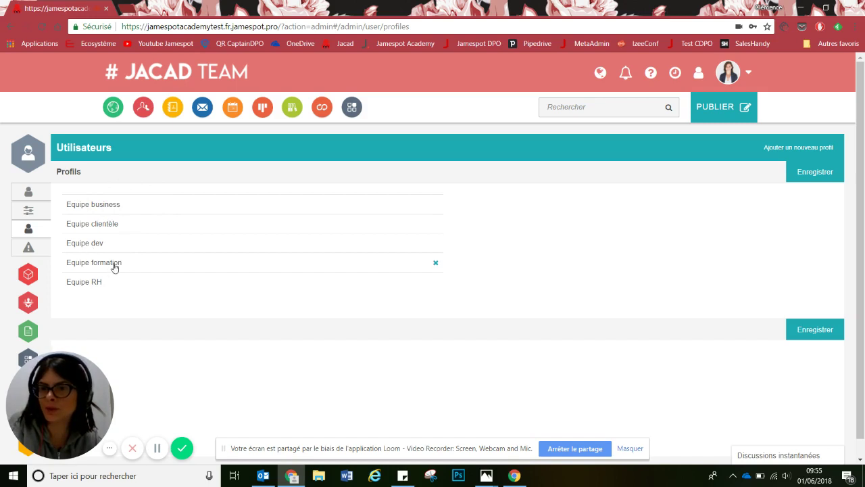
{"action": "left_click", "coordinate": [107, 210]}
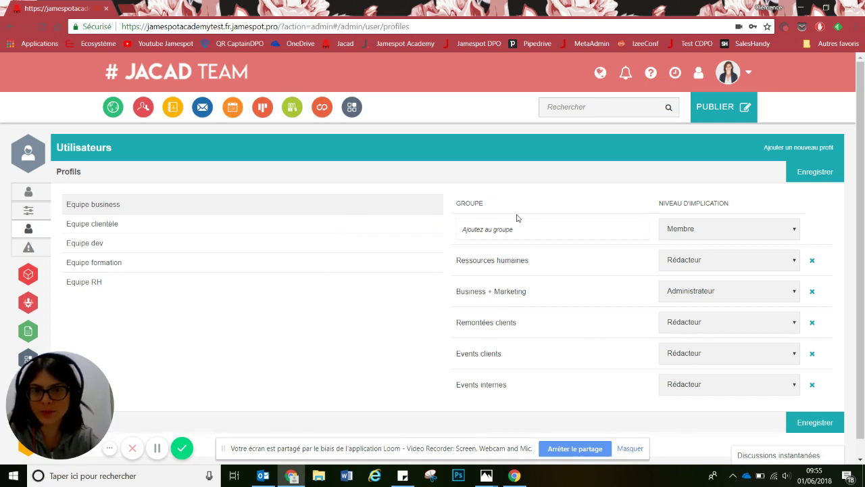
Try the Equipe dev registration profile in a new-user form, and close the form without creating a user.
{"action": "left_click", "coordinate": [29, 192]}
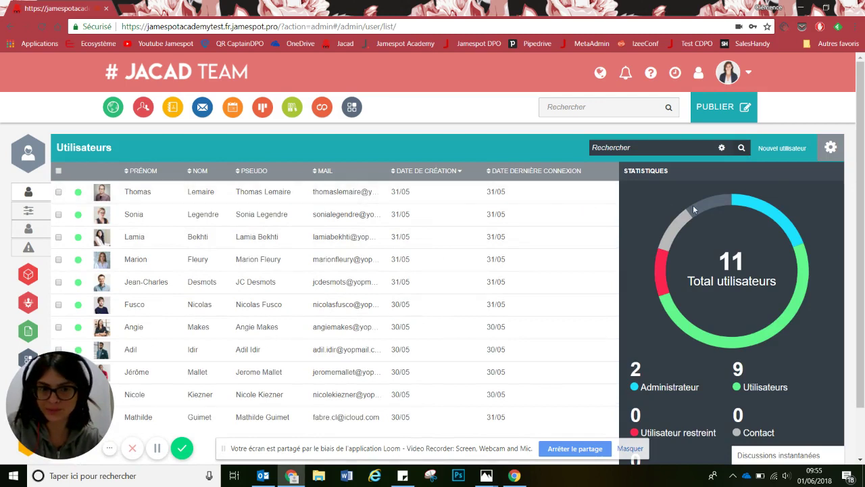
{"action": "left_click", "coordinate": [780, 148]}
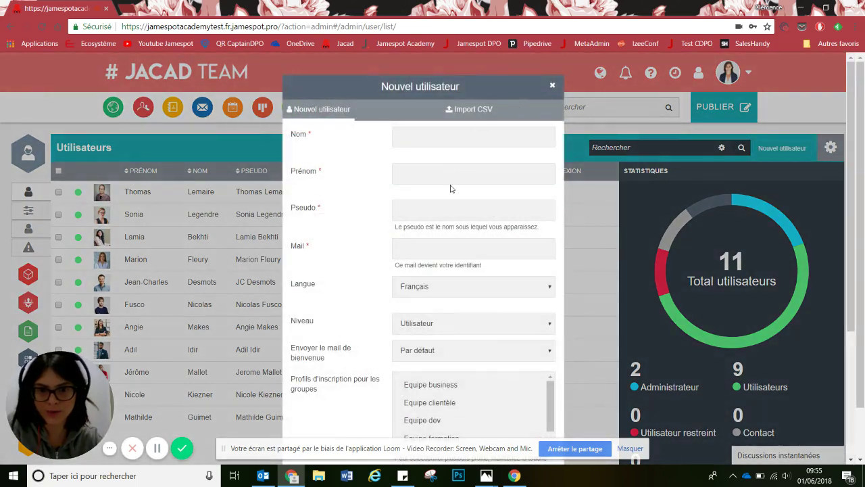
{"action": "scroll", "coordinate": [452, 188], "scroll_direction": "down", "scroll_amount": 3}
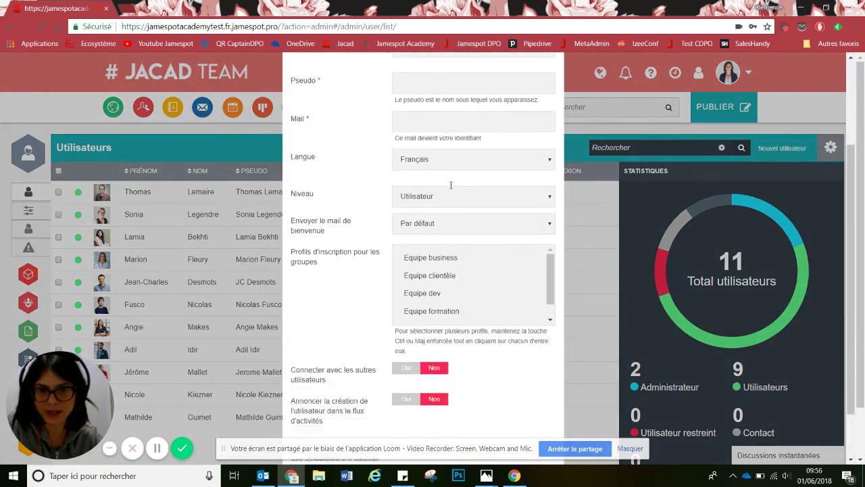
{"action": "scroll", "coordinate": [451, 185], "scroll_direction": "up", "scroll_amount": 1}
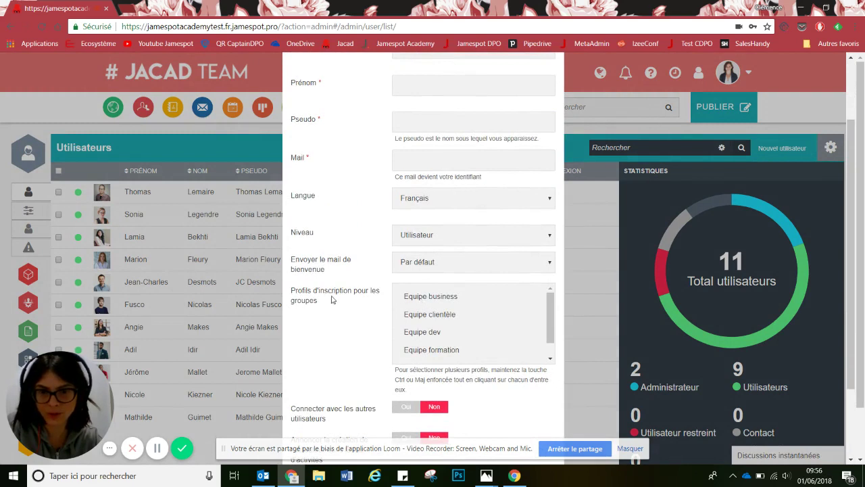
{"action": "left_click", "coordinate": [432, 301]}
{"action": "left_click", "coordinate": [430, 315]}
{"action": "left_click", "coordinate": [424, 332]}
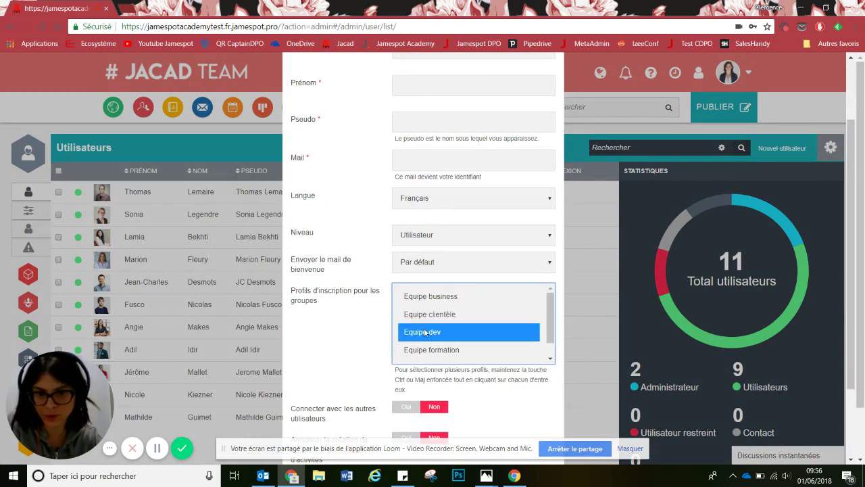
{"action": "scroll", "coordinate": [425, 331], "scroll_direction": "down", "scroll_amount": 1}
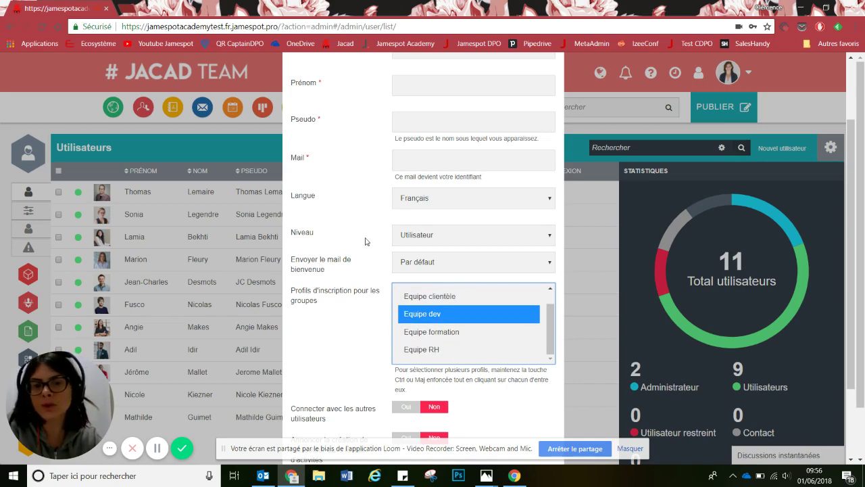
{"action": "scroll", "coordinate": [365, 240], "scroll_direction": "up", "scroll_amount": 2}
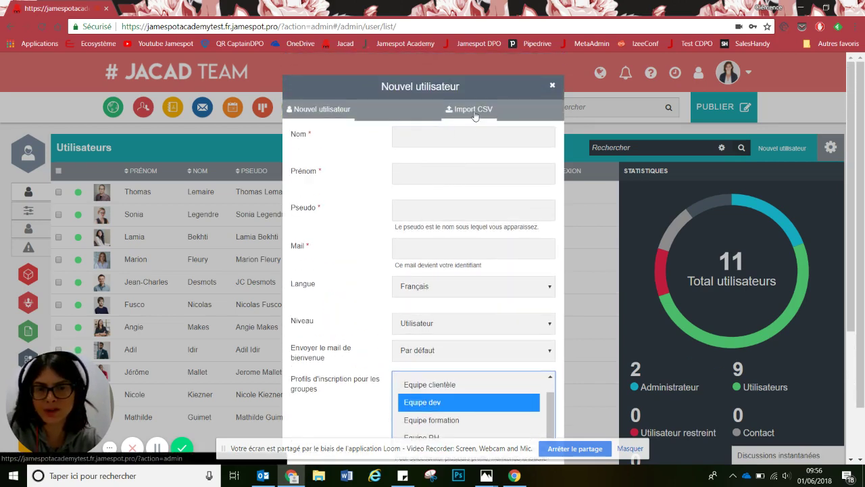
{"action": "left_click", "coordinate": [553, 87]}
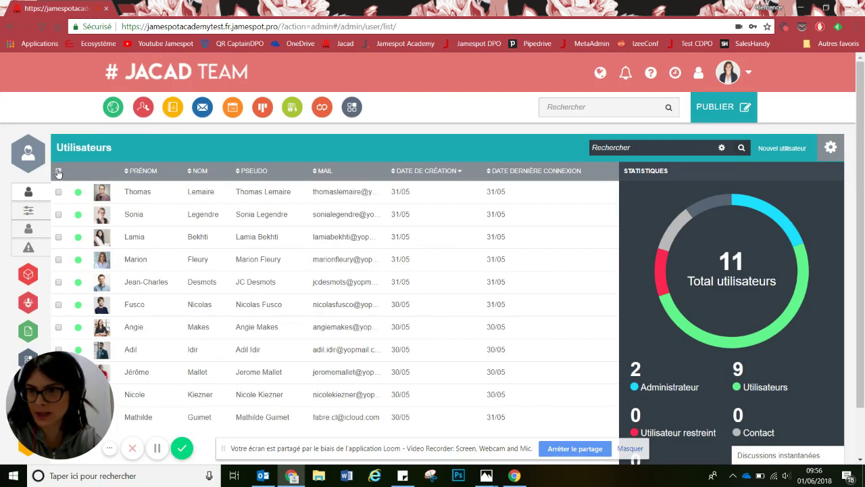
Export all listed users to a CSV file and open it in OpenOffice Calc with the proposed Unicode (UTF-8) import settings.
{"action": "left_click", "coordinate": [58, 172]}
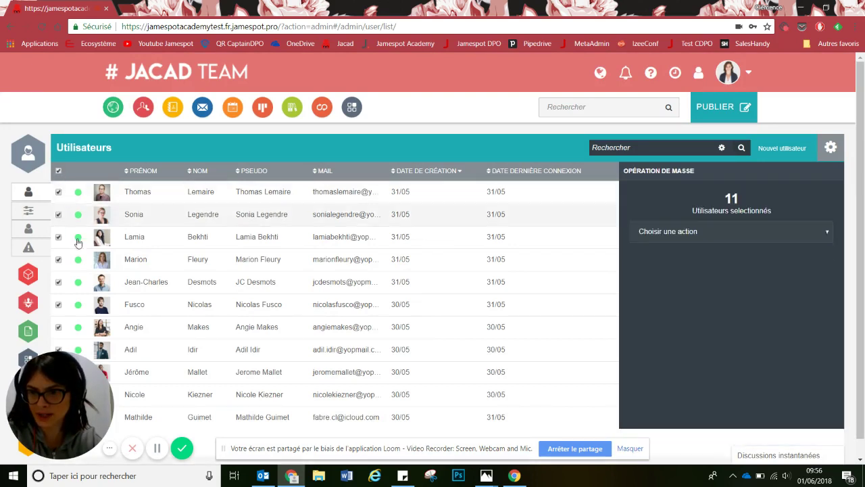
{"action": "left_click", "coordinate": [704, 238]}
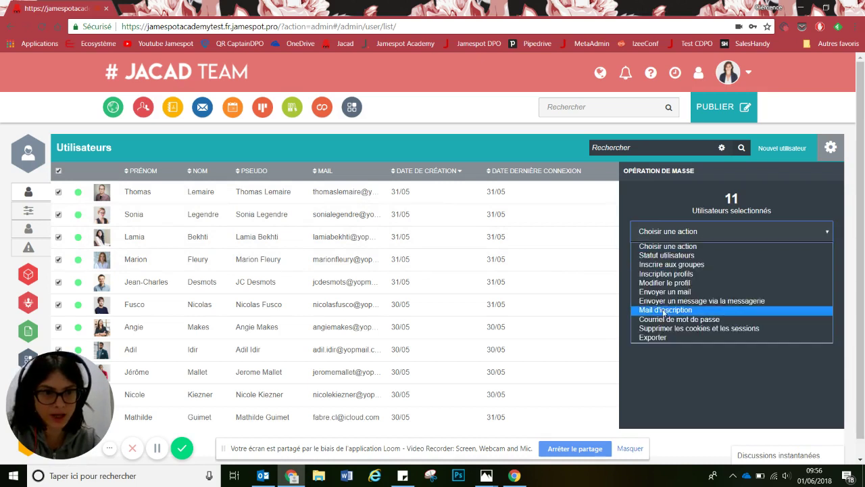
{"action": "left_click", "coordinate": [652, 338]}
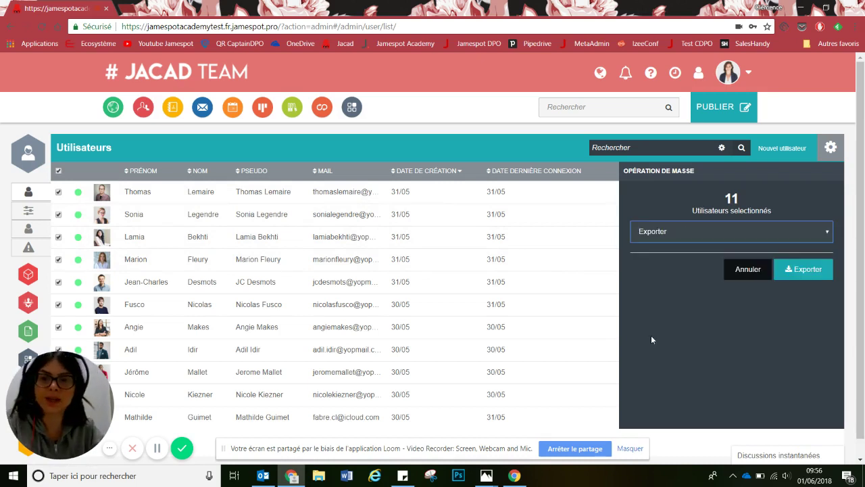
{"action": "left_click", "coordinate": [799, 273]}
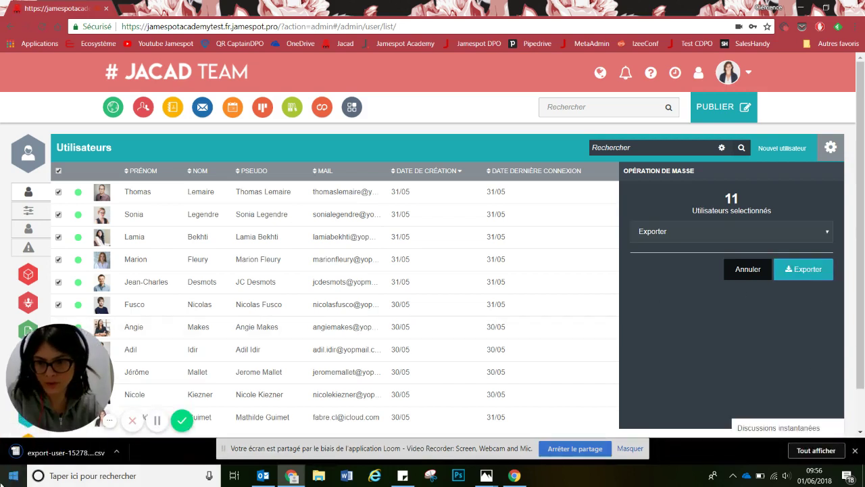
{"action": "left_click", "coordinate": [54, 453]}
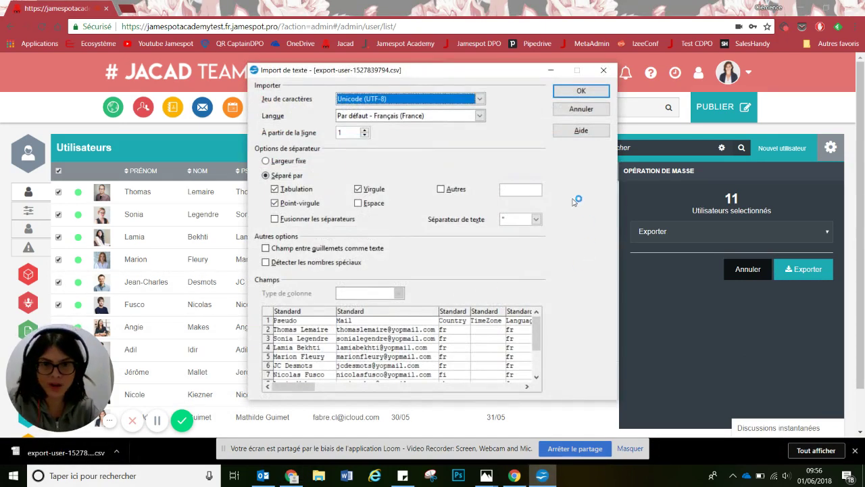
{"action": "left_click", "coordinate": [595, 95]}
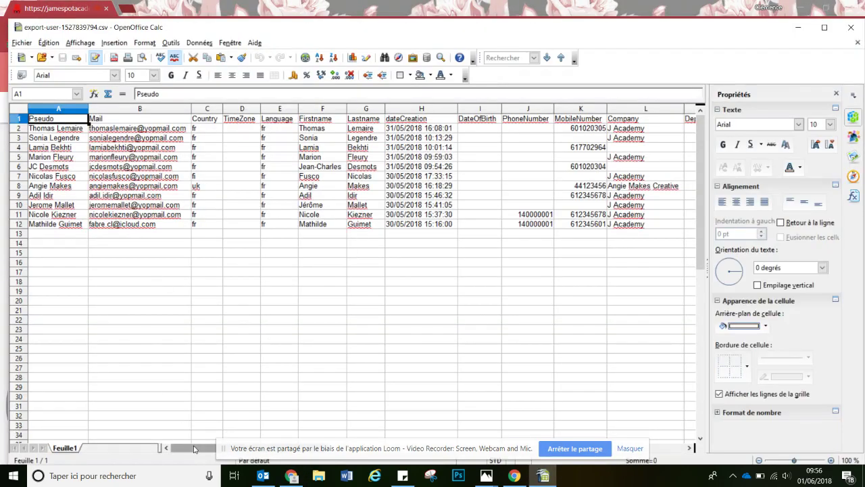
Widen the Profile column of the exported user sheet and select the empty cell X13 below the user rows.
{"action": "left_click_drag", "start_coordinate": [194, 449], "coordinate": [362, 458]}
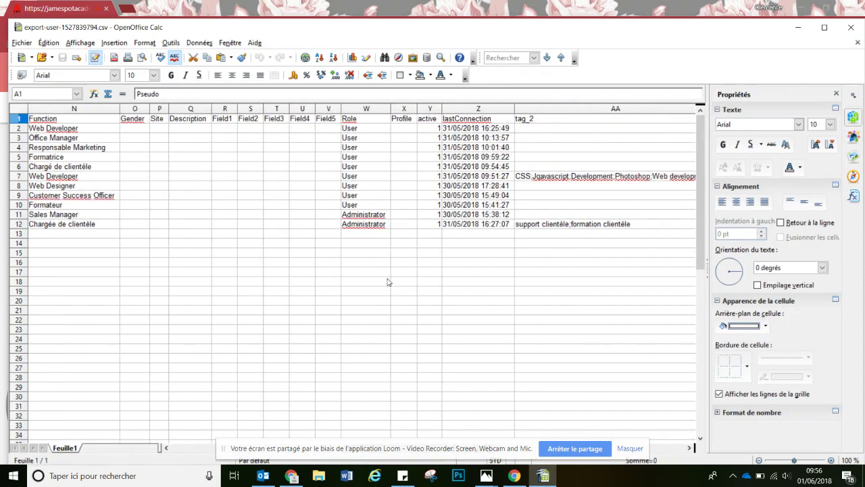
{"action": "left_click_drag", "start_coordinate": [418, 108], "coordinate": [440, 108]}
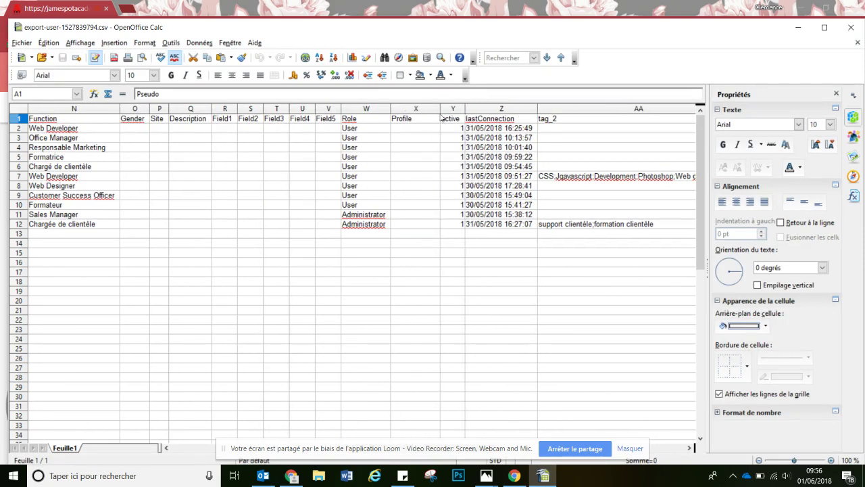
{"action": "left_click", "coordinate": [408, 234]}
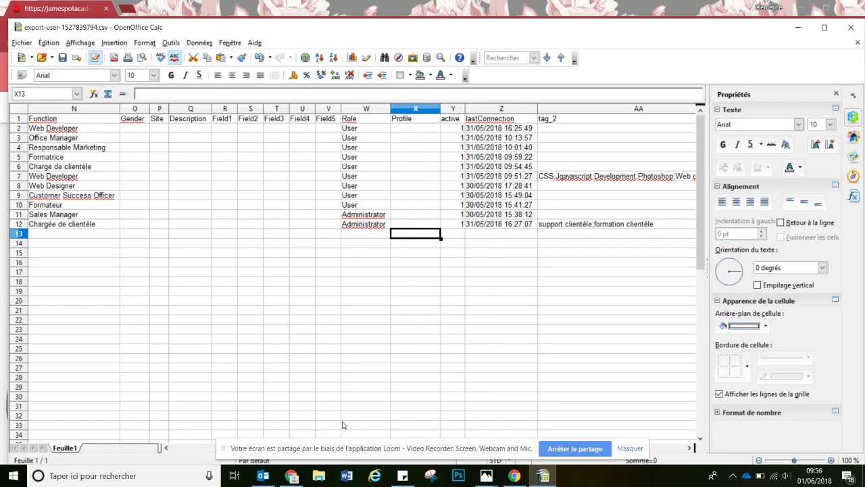
Return to the browser's user profiles, highlight the Equipe business name, and check the Profile column in OpenOffice Calc again.
{"action": "left_click", "coordinate": [274, 385]}
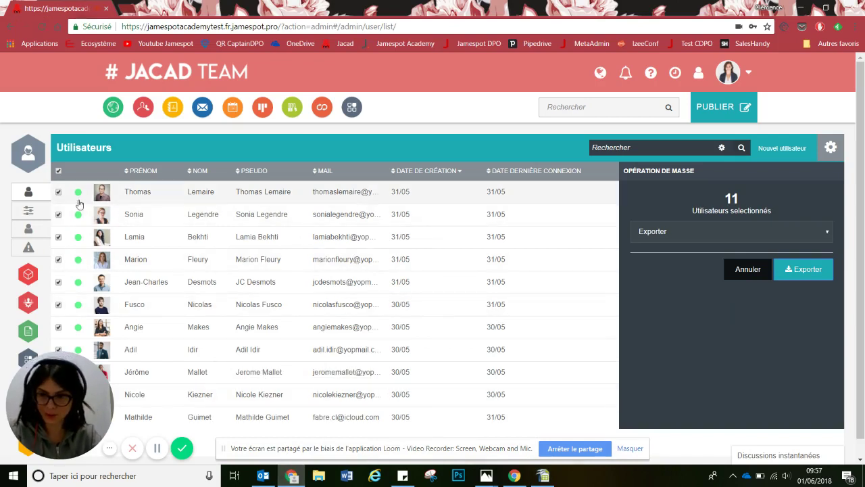
{"action": "left_click", "coordinate": [30, 230]}
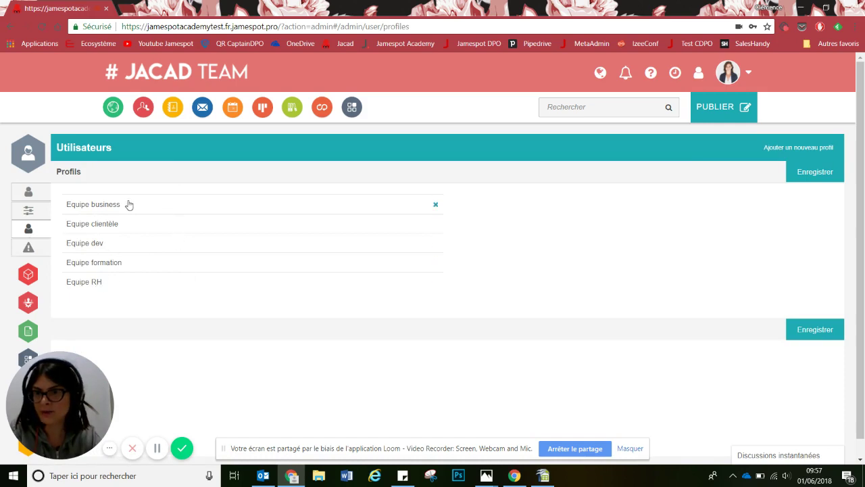
{"action": "left_click_drag", "start_coordinate": [128, 201], "coordinate": [66, 199]}
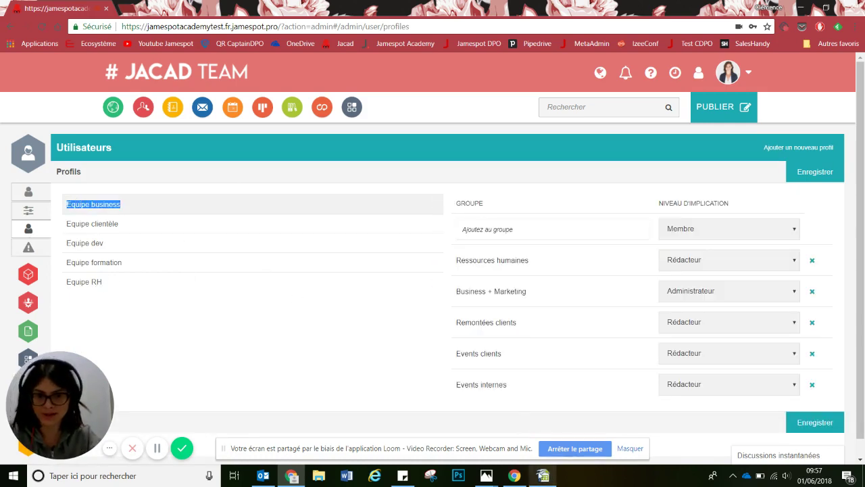
{"action": "mouse_move", "coordinate": [543, 475]}
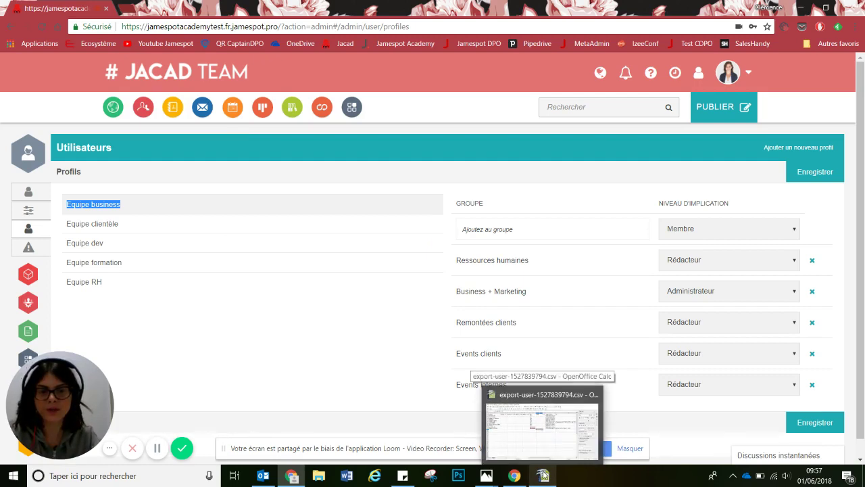
{"action": "left_click", "coordinate": [543, 475]}
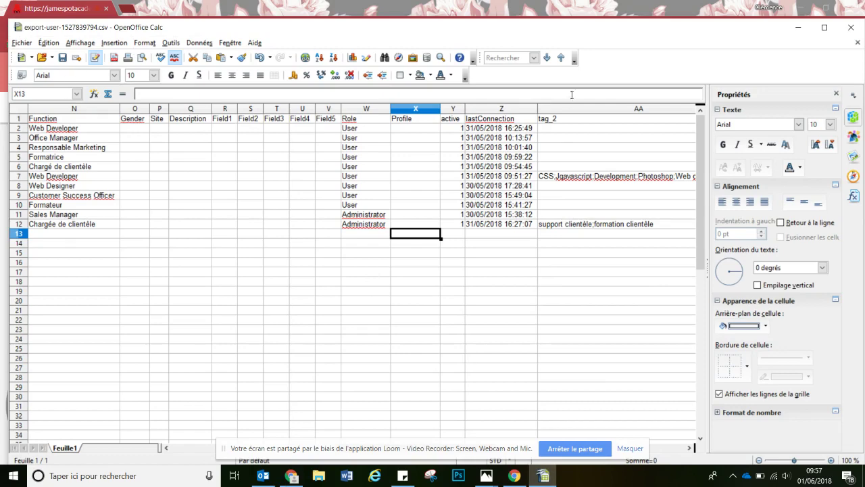
{"action": "left_click", "coordinate": [799, 26]}
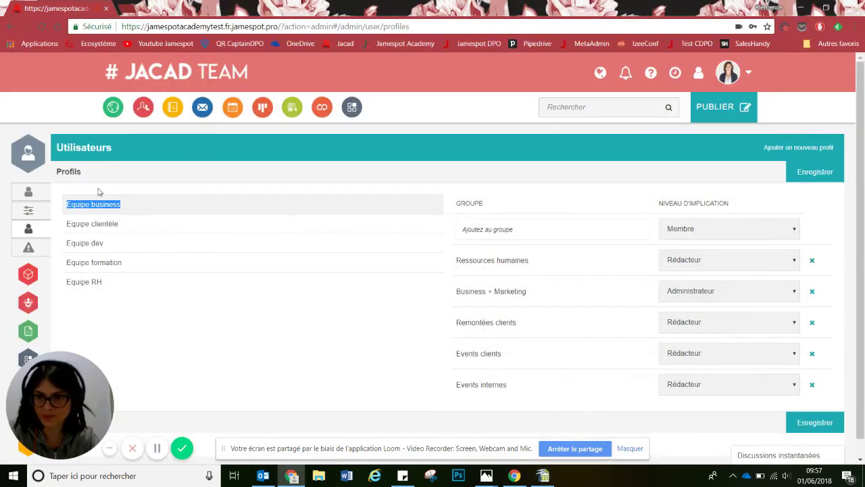
Select only the sixth user in the user list, choose the Inscription profils bulk action, and browse its registration profiles.
{"action": "left_click", "coordinate": [25, 192]}
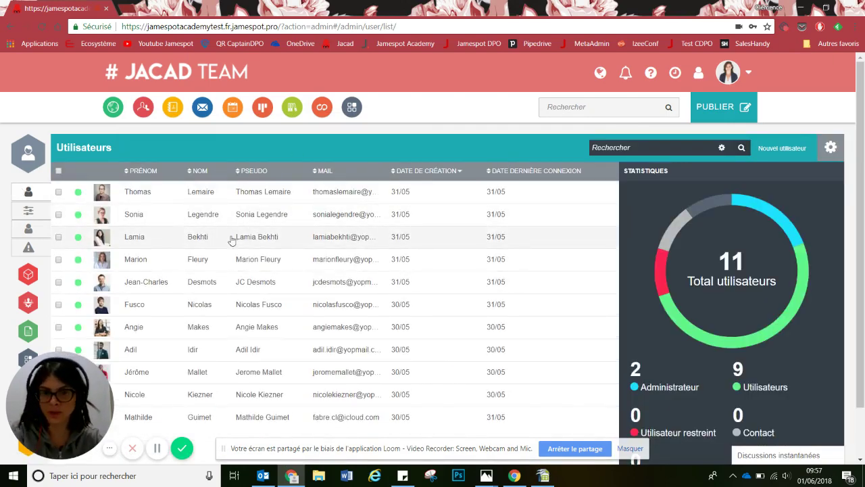
{"action": "scroll", "coordinate": [291, 287], "scroll_direction": "down", "scroll_amount": 1}
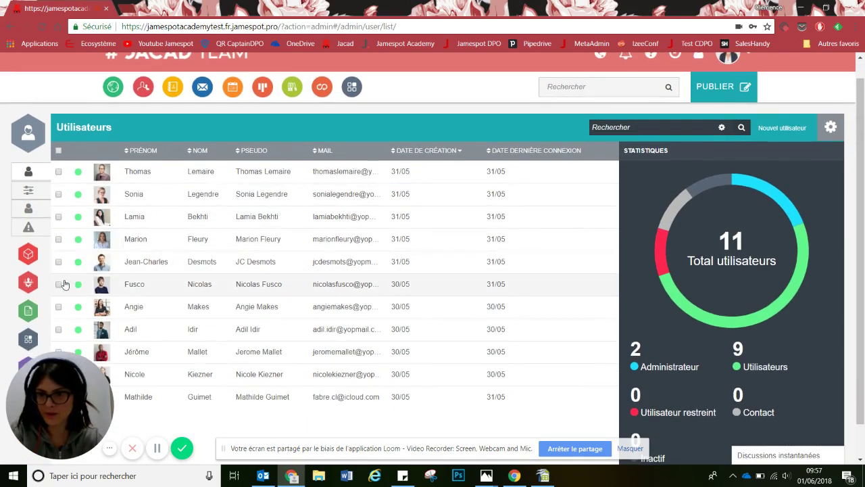
{"action": "left_click", "coordinate": [58, 285]}
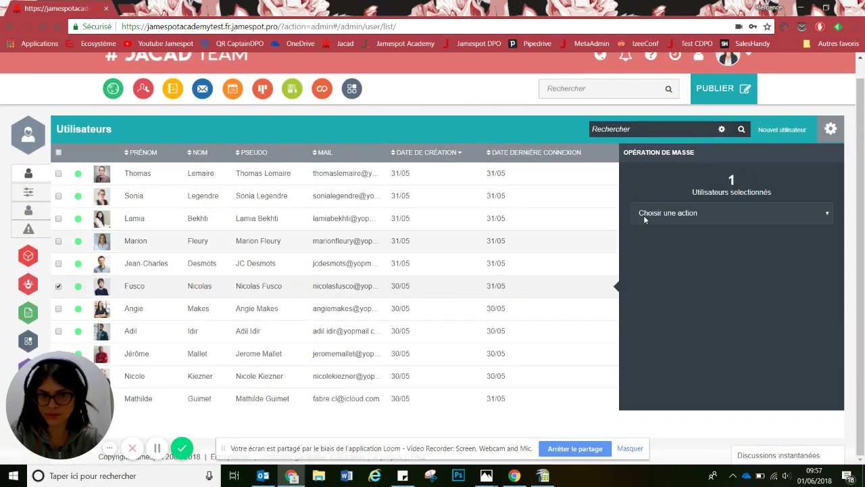
{"action": "left_click", "coordinate": [703, 214]}
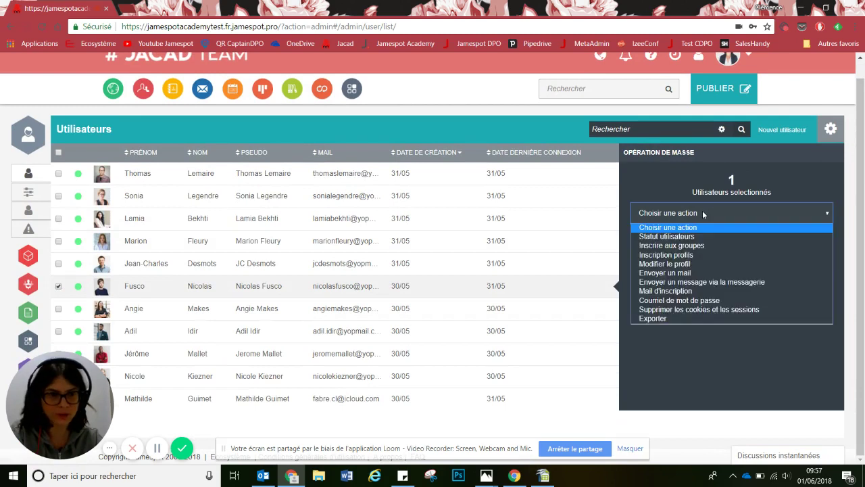
{"action": "left_click", "coordinate": [677, 256]}
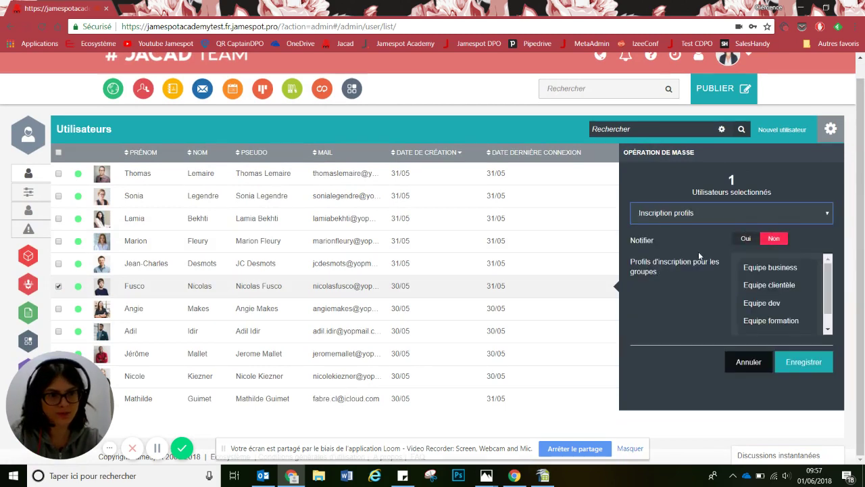
{"action": "left_click", "coordinate": [745, 239]}
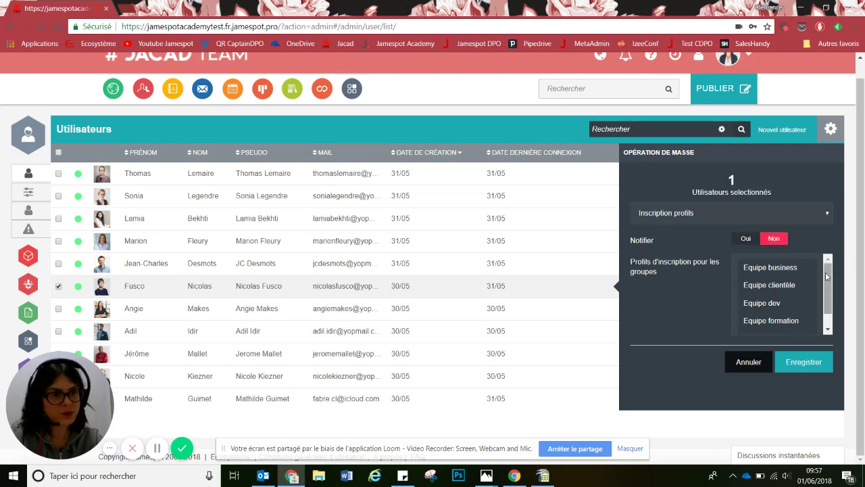
{"action": "left_click_drag", "start_coordinate": [825, 273], "coordinate": [825, 291]}
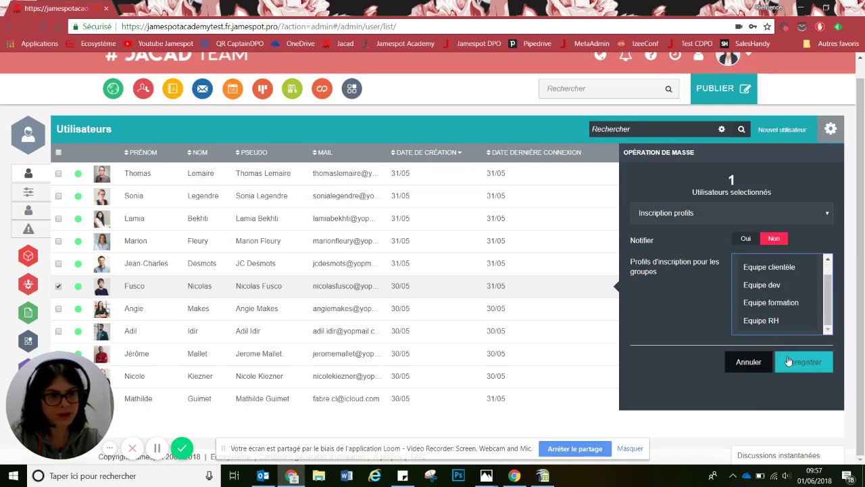